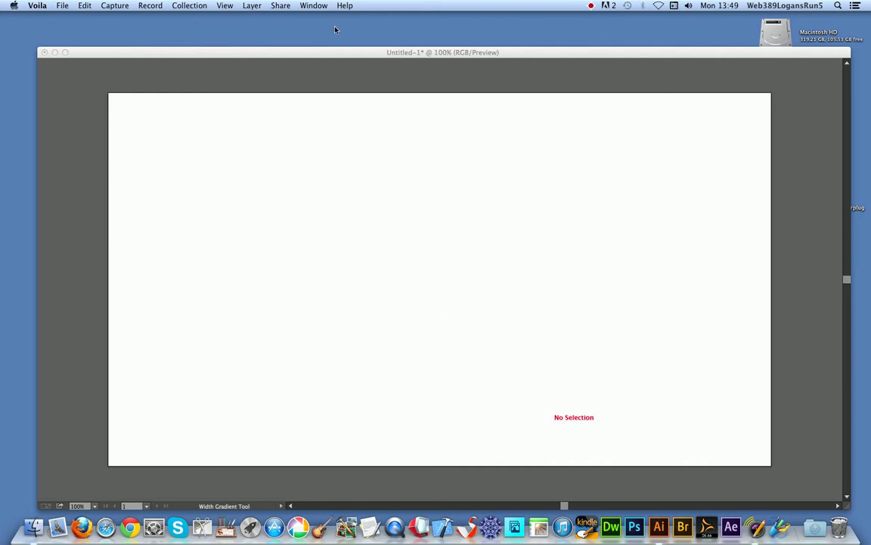
Step: Switch from Voila to Illustrator's blank Untitled-1 document
click(358, 59)
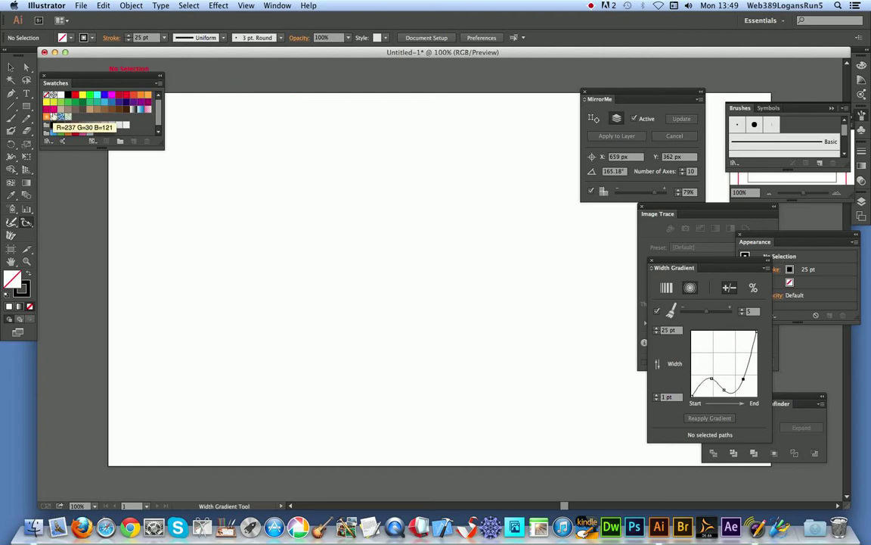
Step: Choose the Line Segment Tool to draw straight lines
click(12, 106)
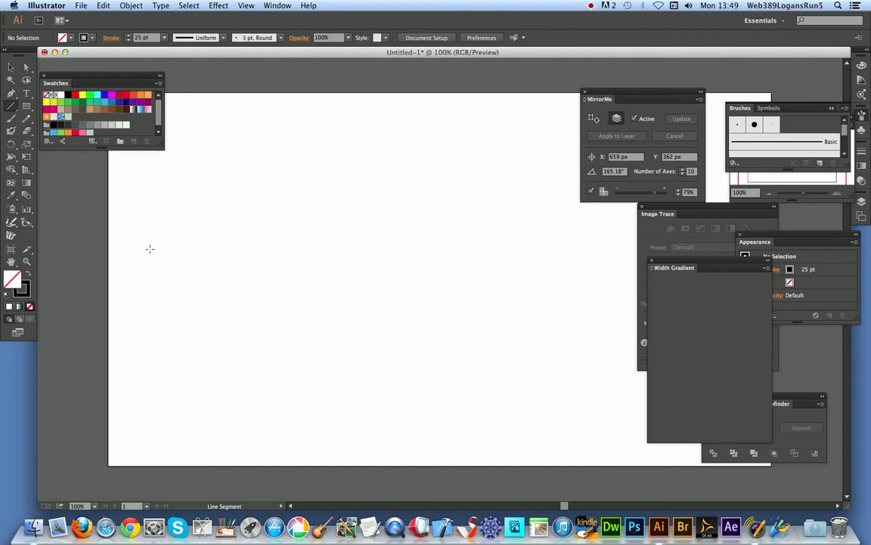
Step: Draw a horizontal line with a 6 pt stroke and Width Profile 1 taper, stretched to 389 px
drag(150, 249, 318, 249)
click(164, 37)
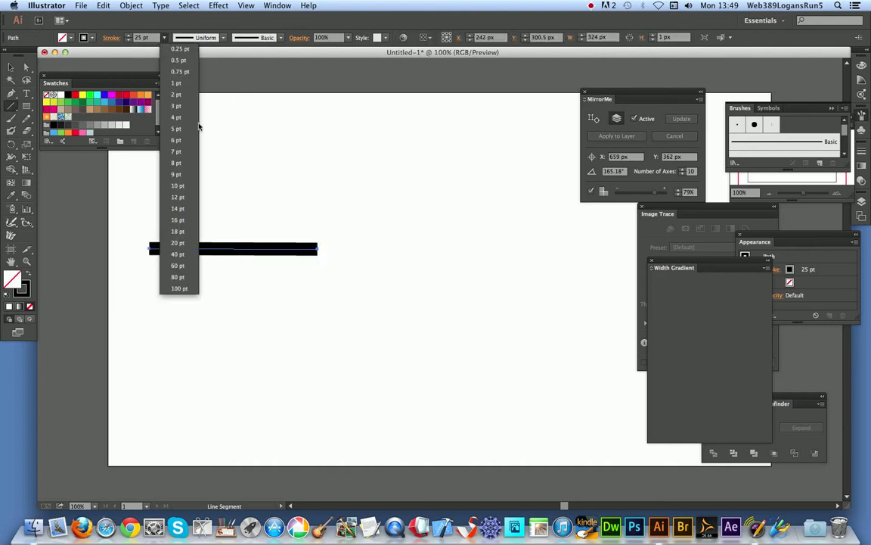
click(182, 125)
click(203, 37)
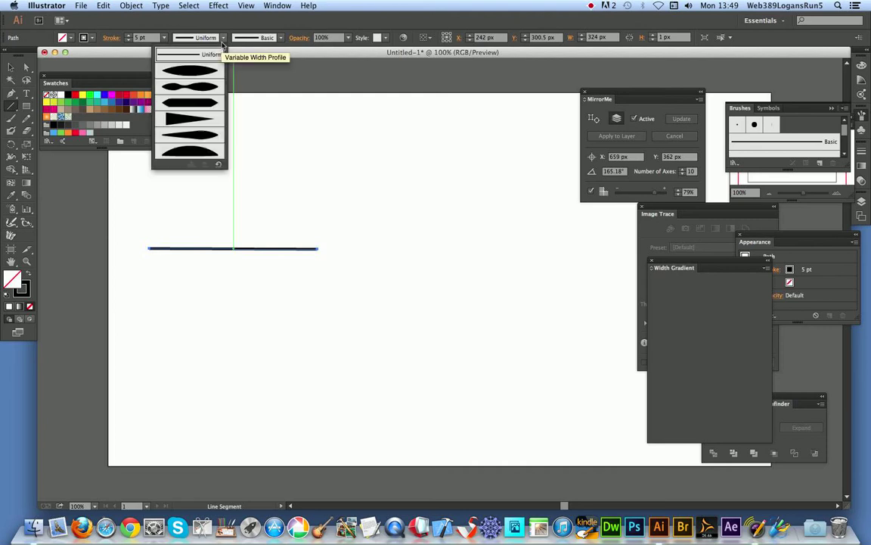
click(203, 73)
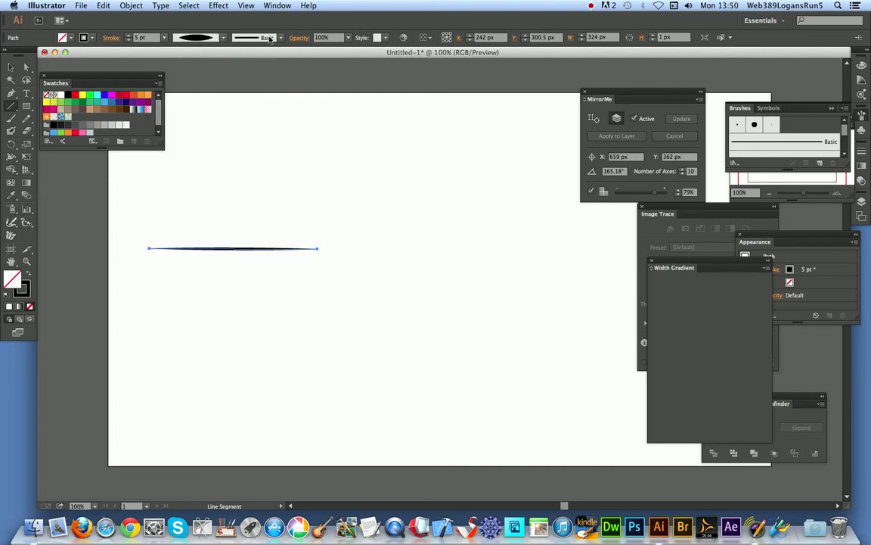
click(163, 37)
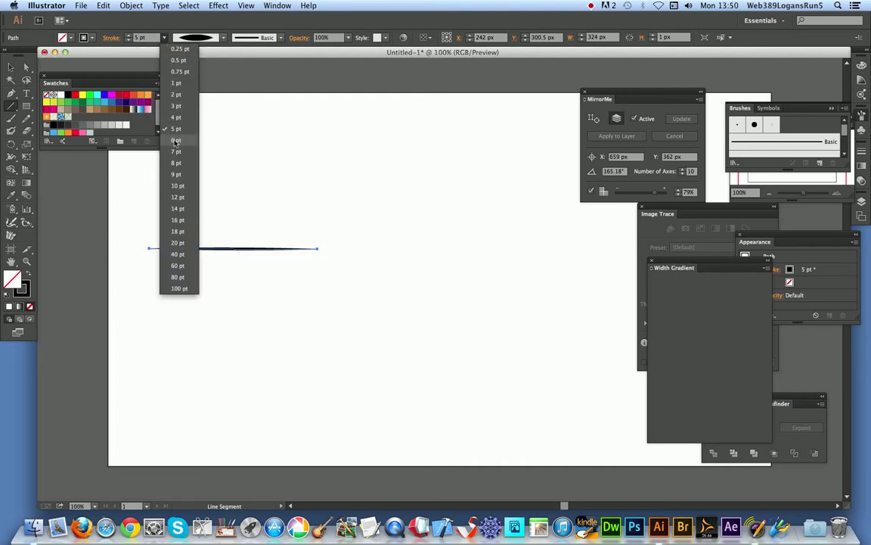
click(176, 140)
click(10, 66)
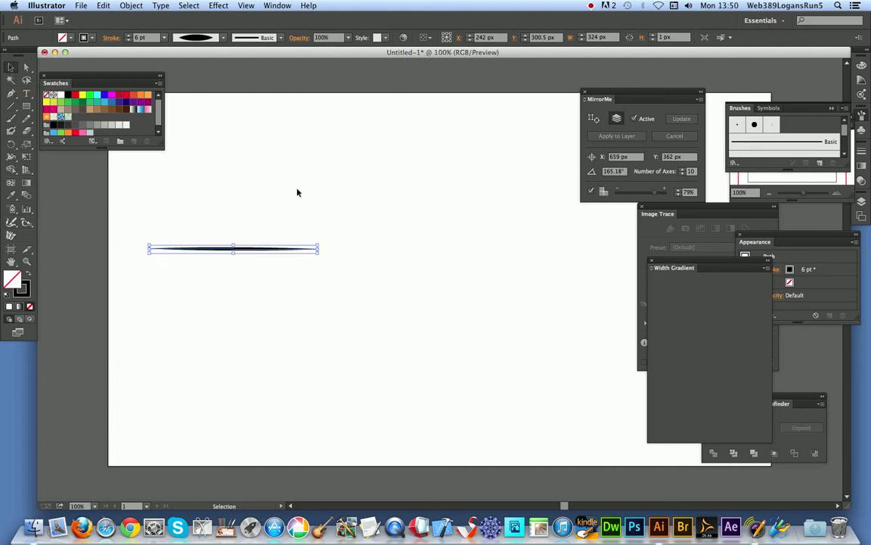
drag(317, 249, 352, 249)
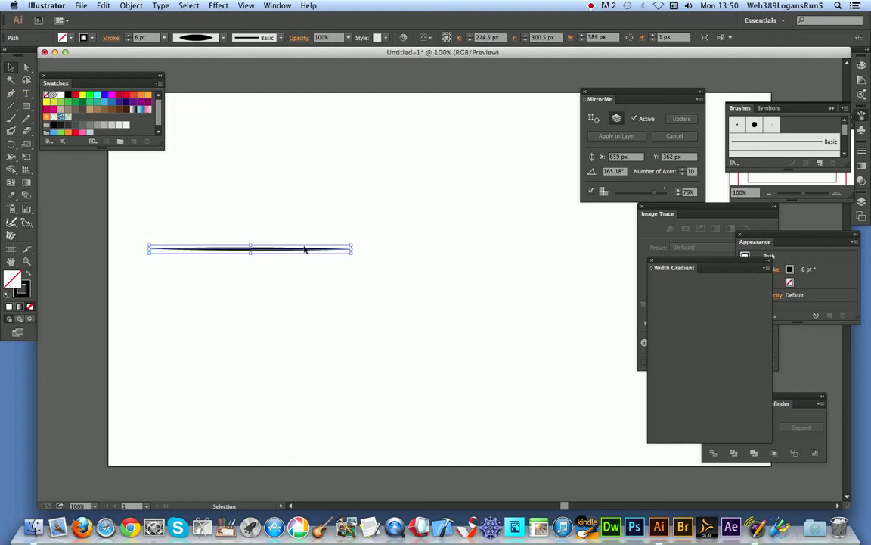
Step: Alt-drag copies of the tapered line downward to build a column of eight lines
drag(307, 251, 289, 345)
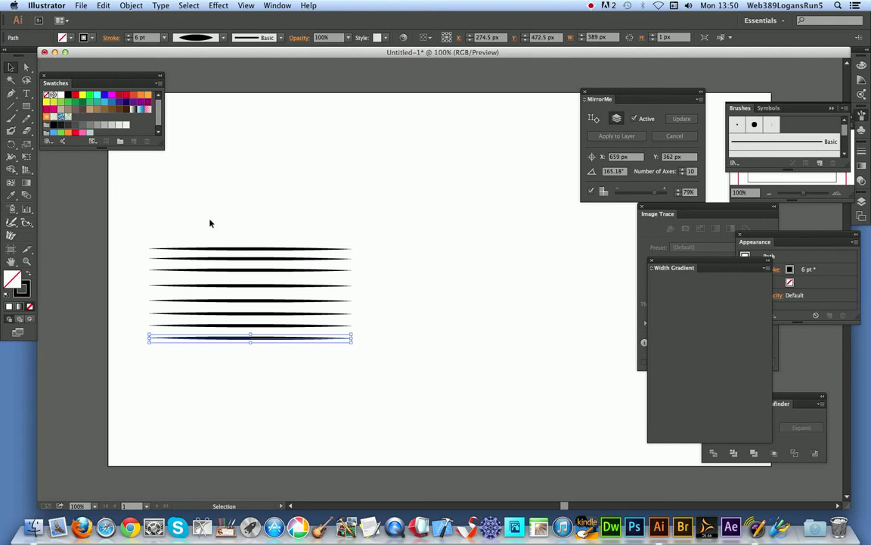
Step: Mirror the eight lines on 10 radial axes around the artboard centre, applied persistently to the layer
drag(211, 223, 319, 363)
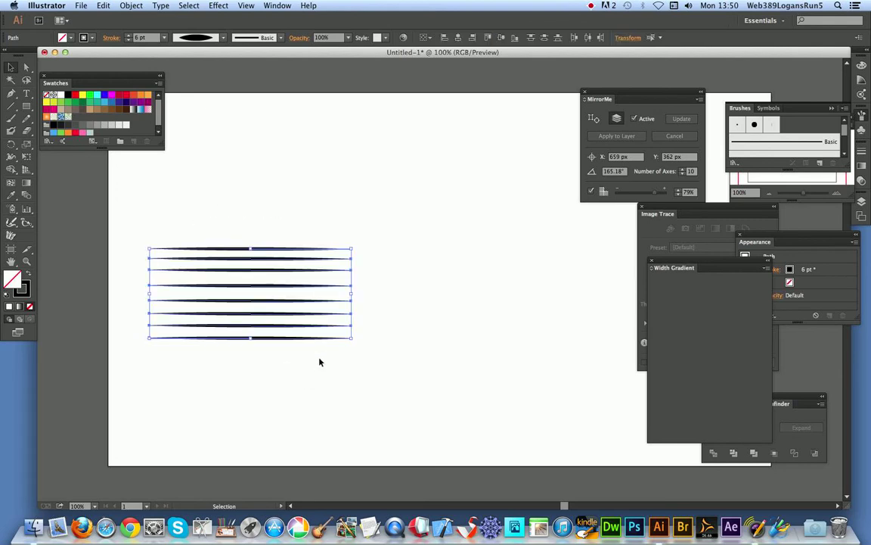
click(12, 236)
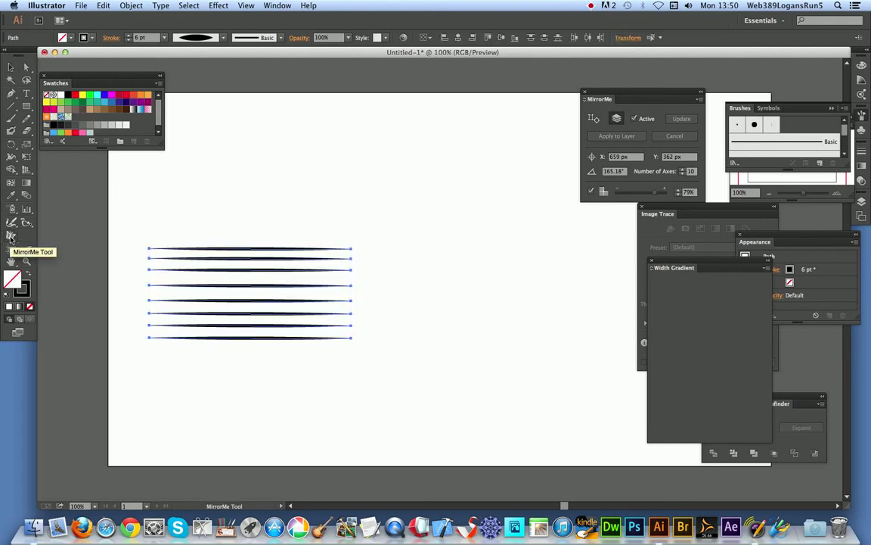
drag(224, 253, 455, 307)
right_click(451, 283)
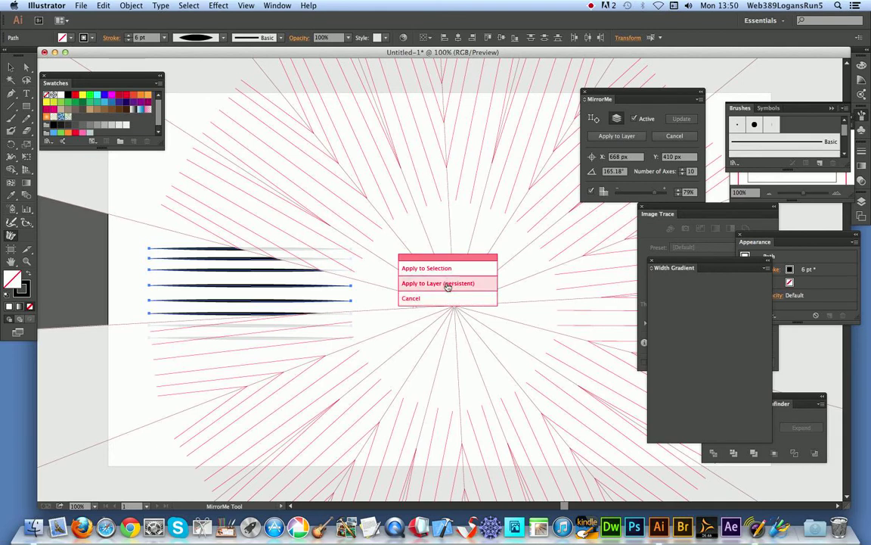
click(447, 283)
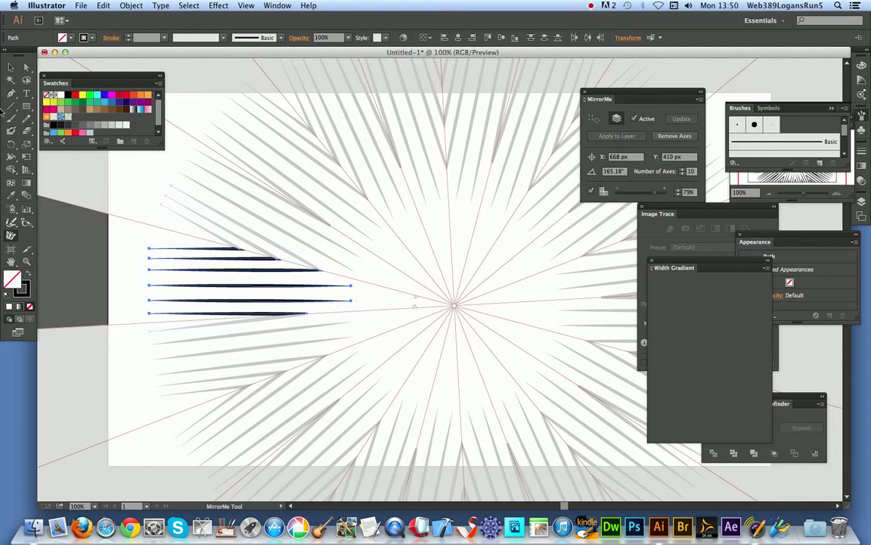
Step: Apply a 1–25 pt width gradient across the strokes, reapplying it for thick spokes around an empty centre
click(26, 223)
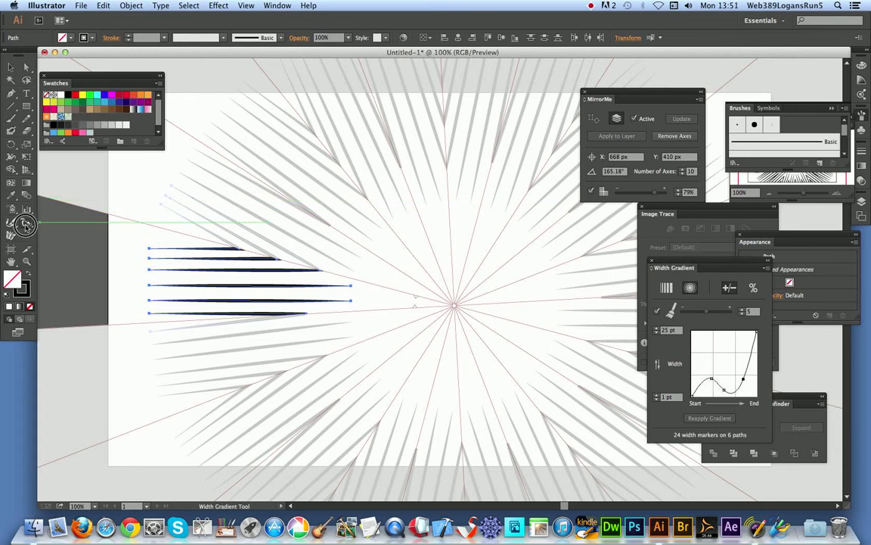
mouse_move(309, 318)
mouse_down()
mouse_move(317, 316)
mouse_move(292, 288)
mouse_move(255, 273)
mouse_move(224, 243)
mouse_move(274, 254)
mouse_up()
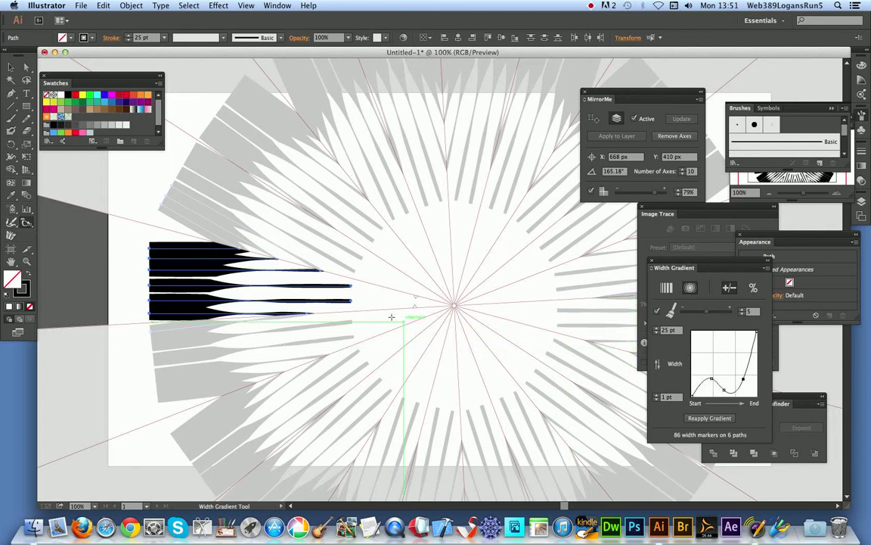
click(209, 295)
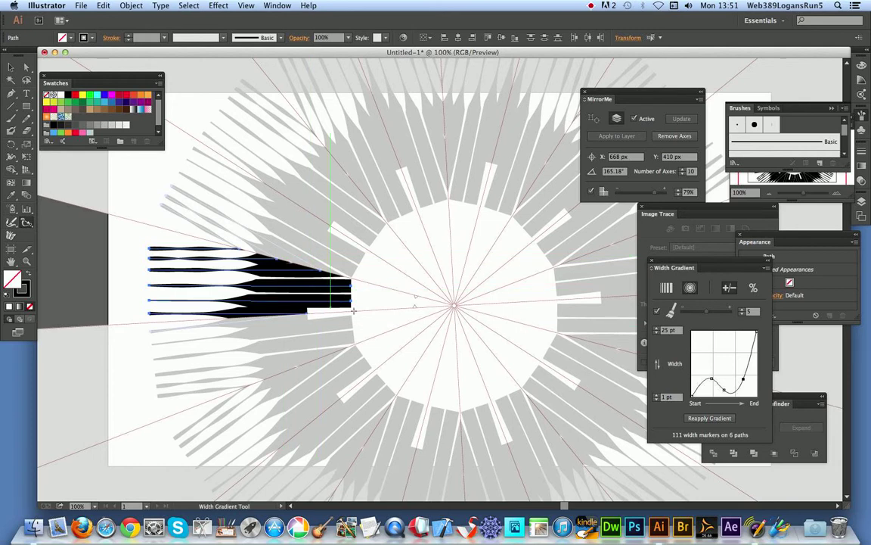
mouse_move(318, 288)
mouse_down()
mouse_move(321, 296)
mouse_move(261, 235)
mouse_move(181, 231)
mouse_move(207, 249)
mouse_move(236, 301)
mouse_up()
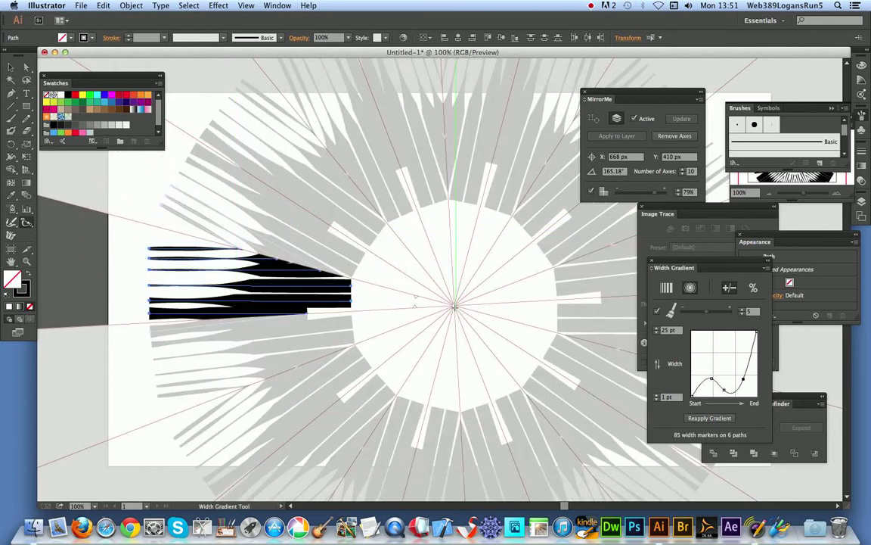
Step: Move the MirrorMe centre to about X 701, Y 463 px and apply it persistently to the layer
click(11, 237)
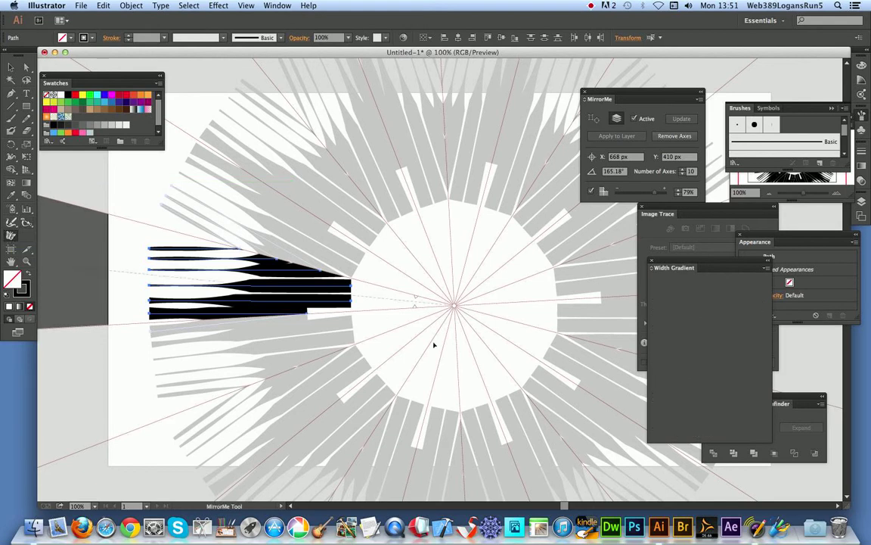
drag(451, 307, 471, 331)
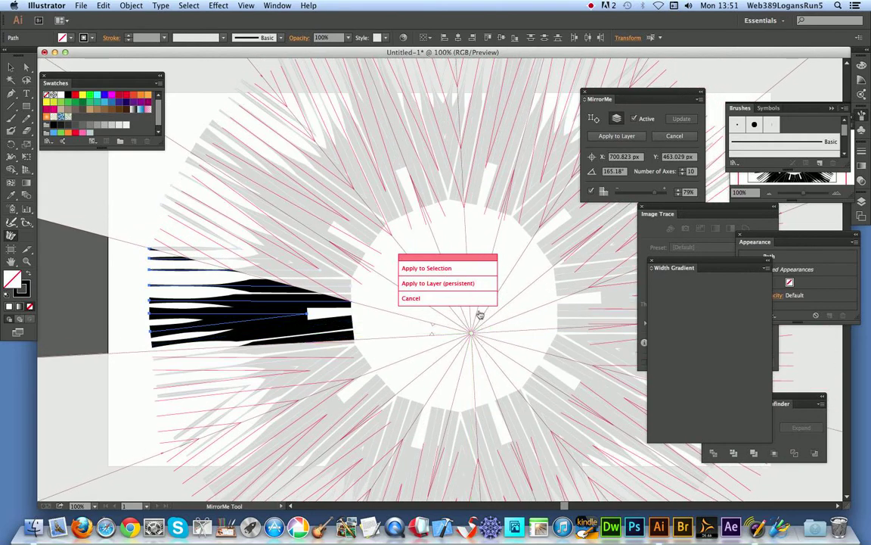
click(447, 284)
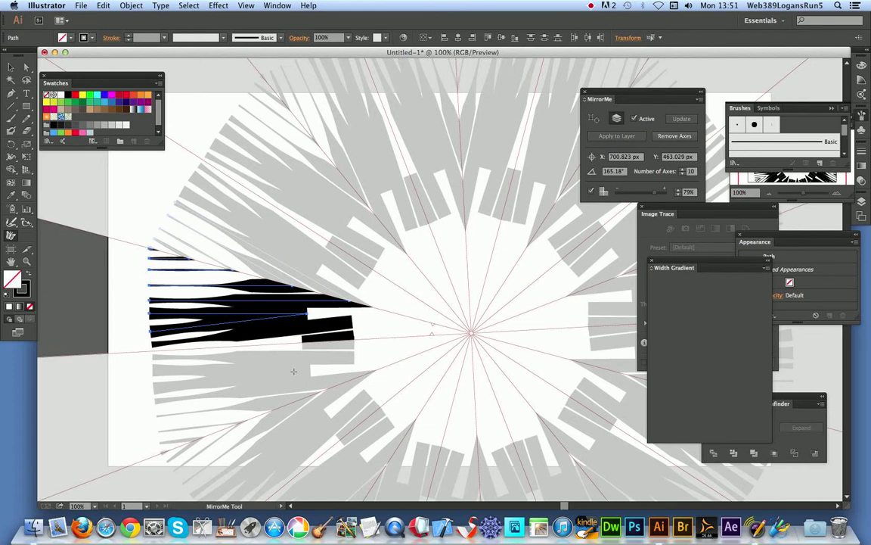
Step: Reshape the width gradient curve into two peaks with an 18 pt maximum and reapply it
click(26, 221)
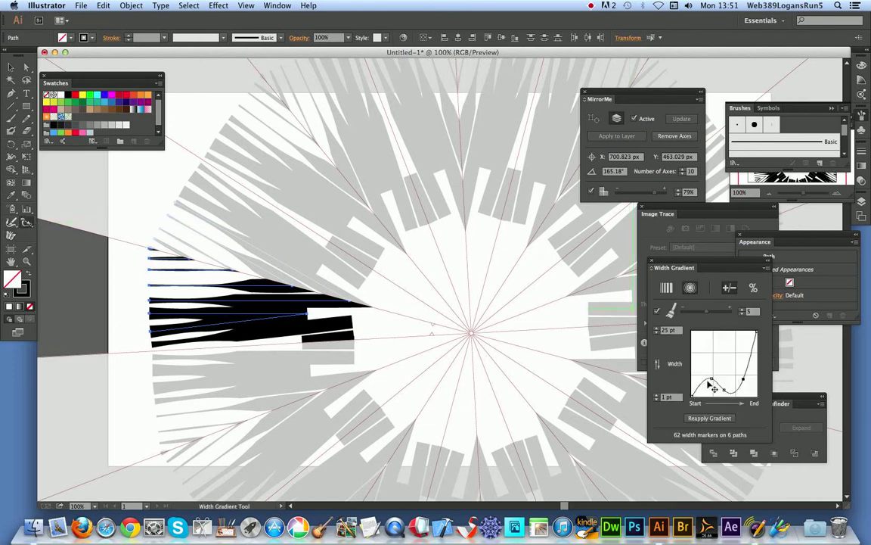
drag(712, 379, 710, 348)
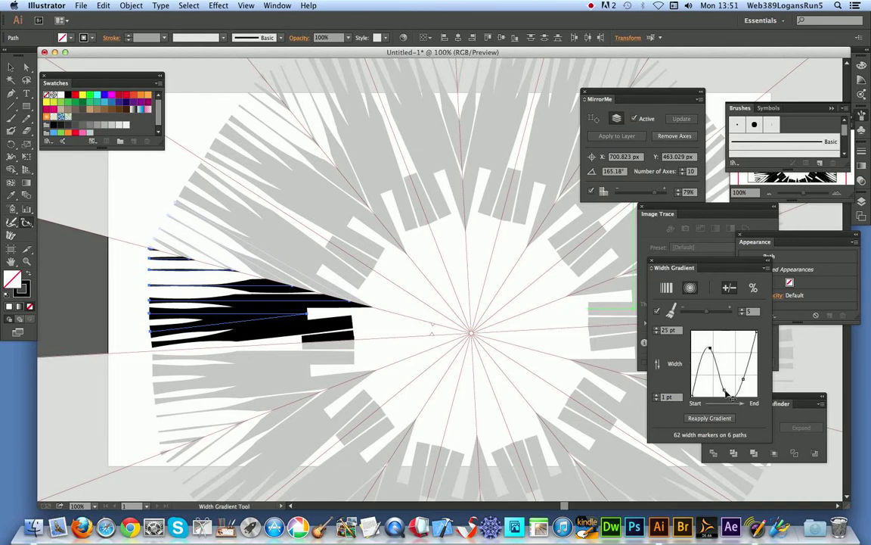
drag(727, 392, 725, 371)
click(658, 333)
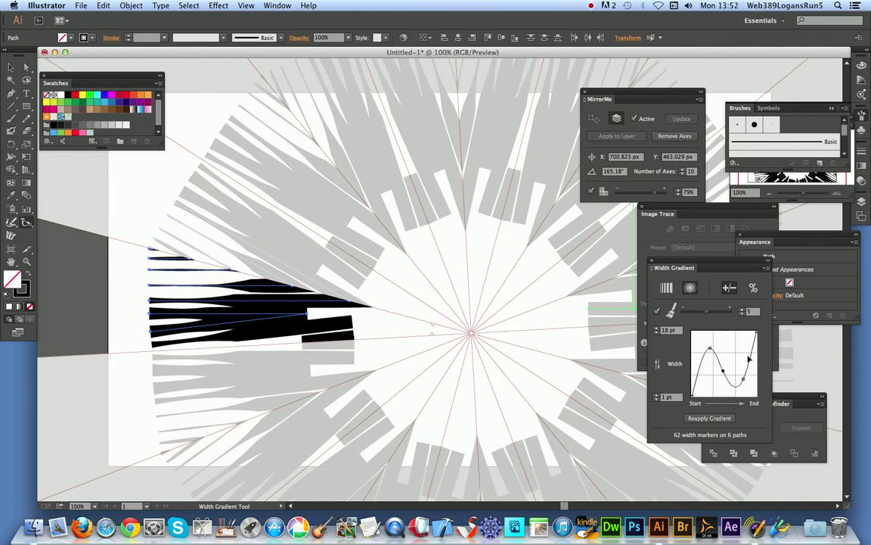
mouse_move(749, 386)
mouse_down()
mouse_move(732, 362)
mouse_move(750, 336)
mouse_move(757, 370)
mouse_up()
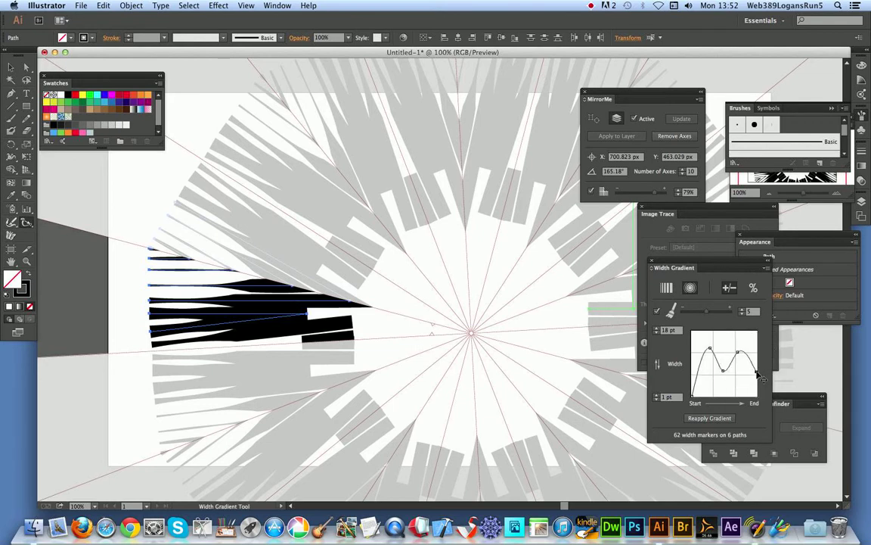
click(710, 419)
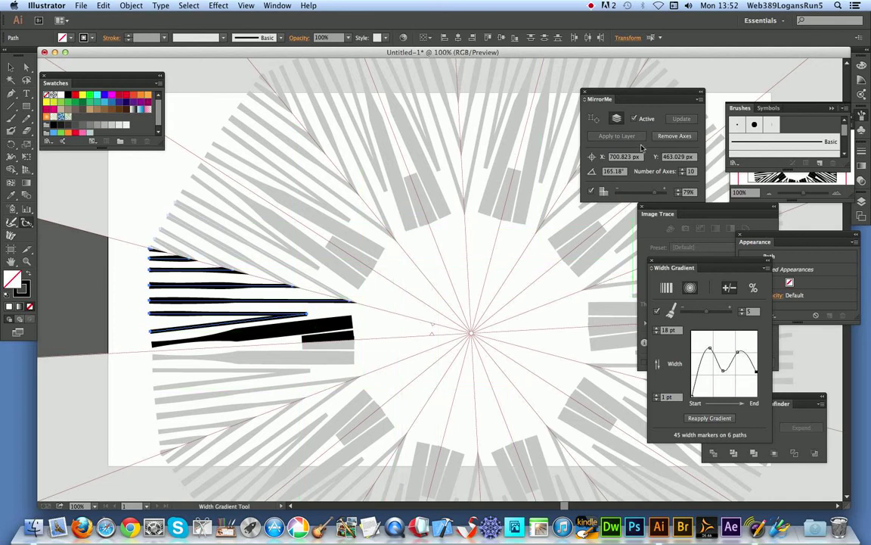
Step: Choose Remove All Layer Axes from the MirrorMe panel menu
click(698, 99)
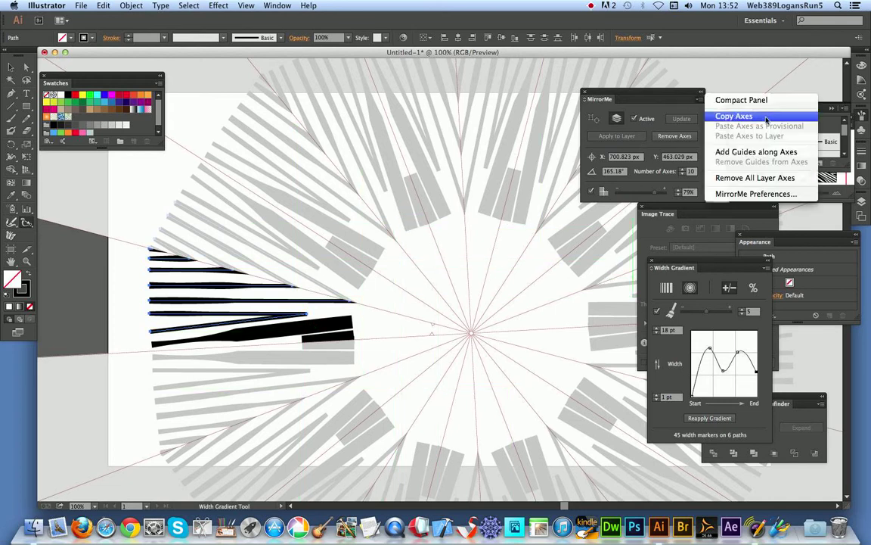
click(753, 179)
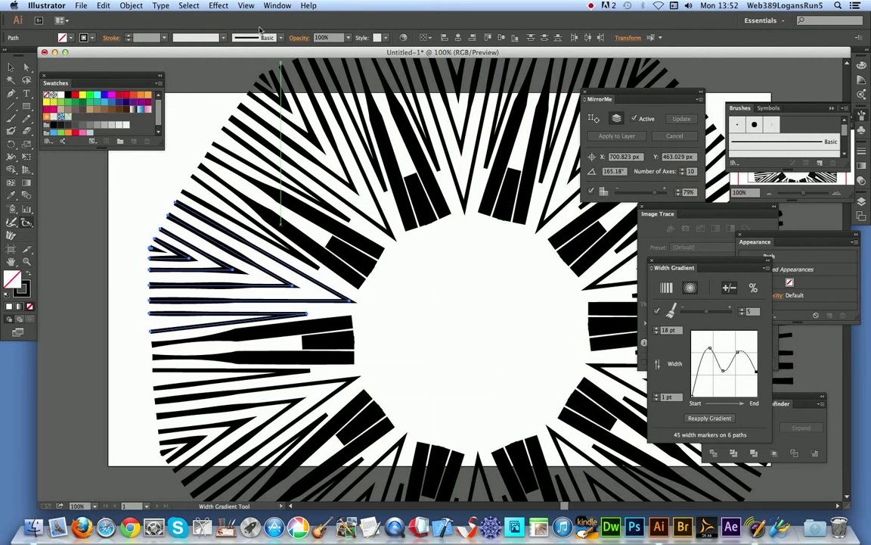
Step: Select all 100 paths and drag a width gradient across them, thinning the spokes into tapered lines
click(187, 5)
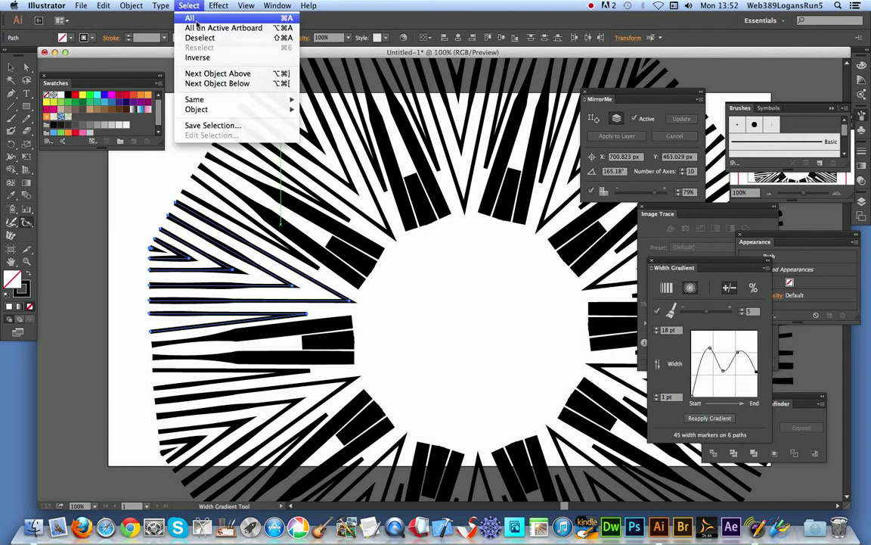
click(193, 18)
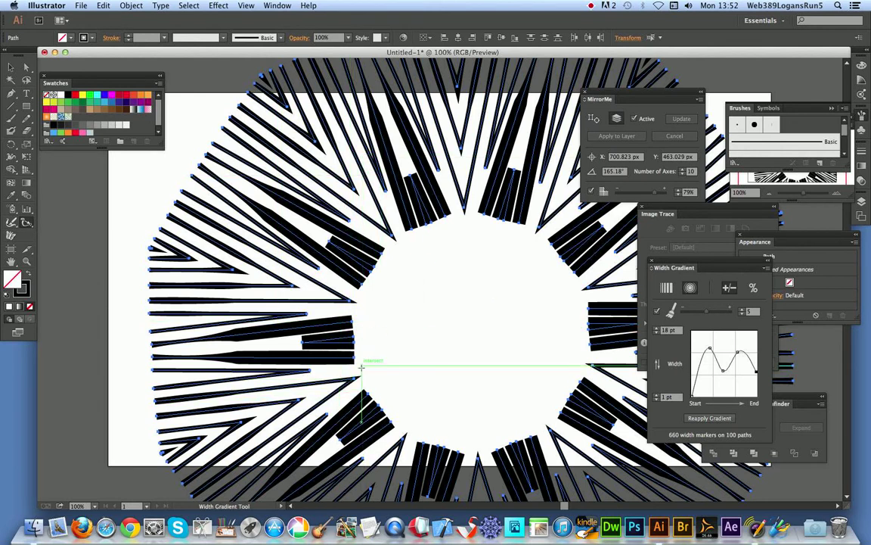
mouse_move(333, 389)
mouse_down()
mouse_move(320, 317)
mouse_move(271, 212)
mouse_up()
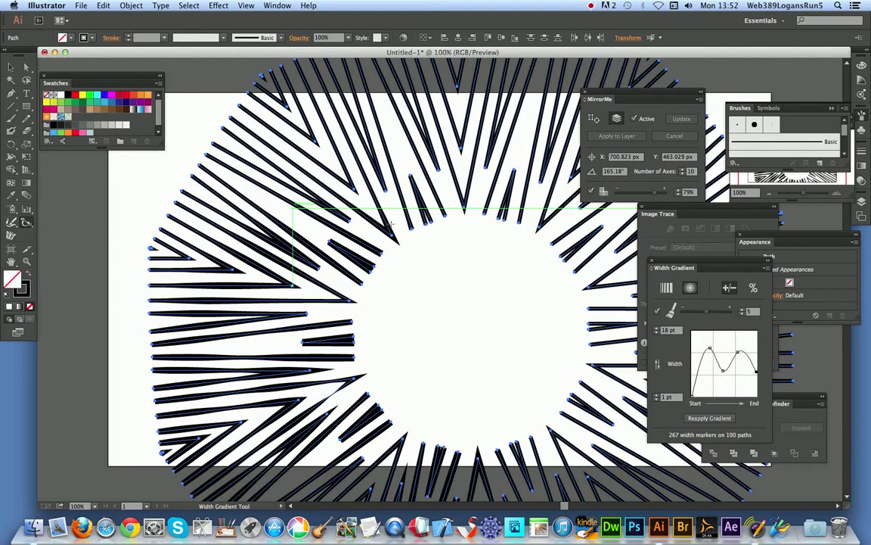